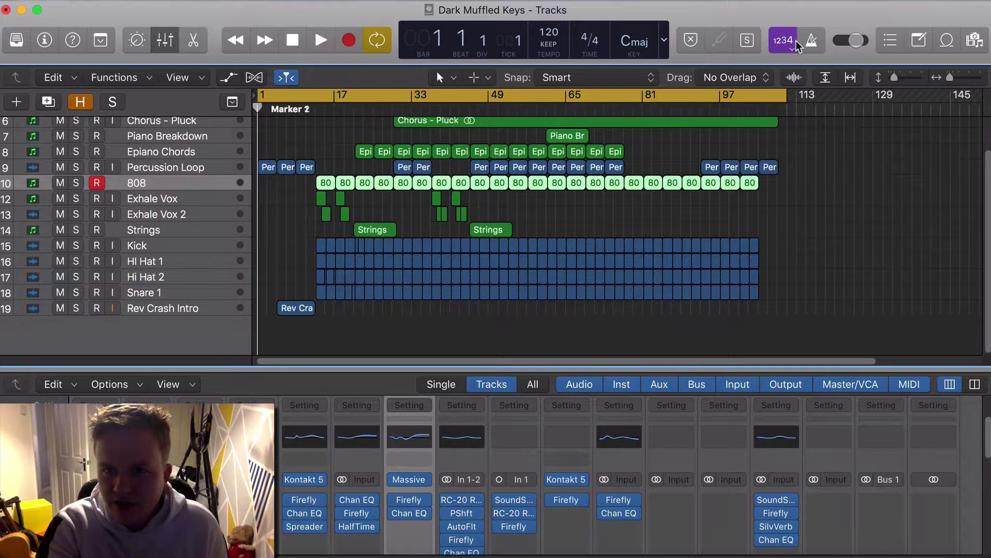
Enable the metronome and play the project twice to hear the click.
click(811, 40)
key(space)
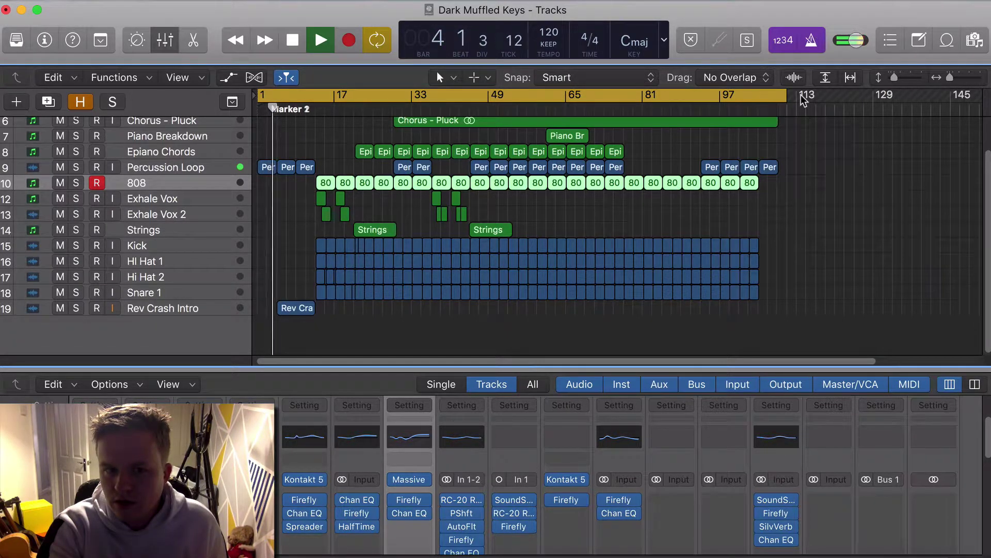
key(space)
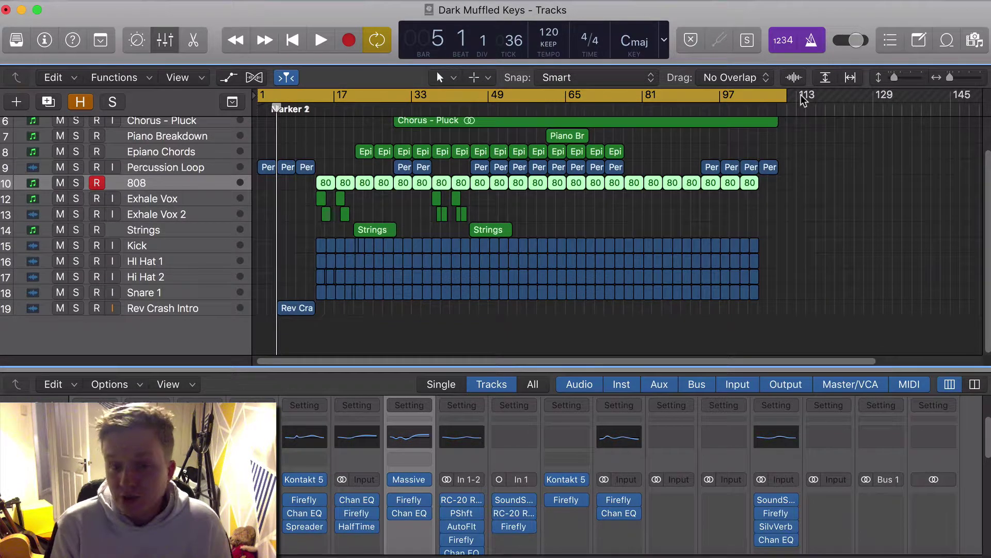
key(space)
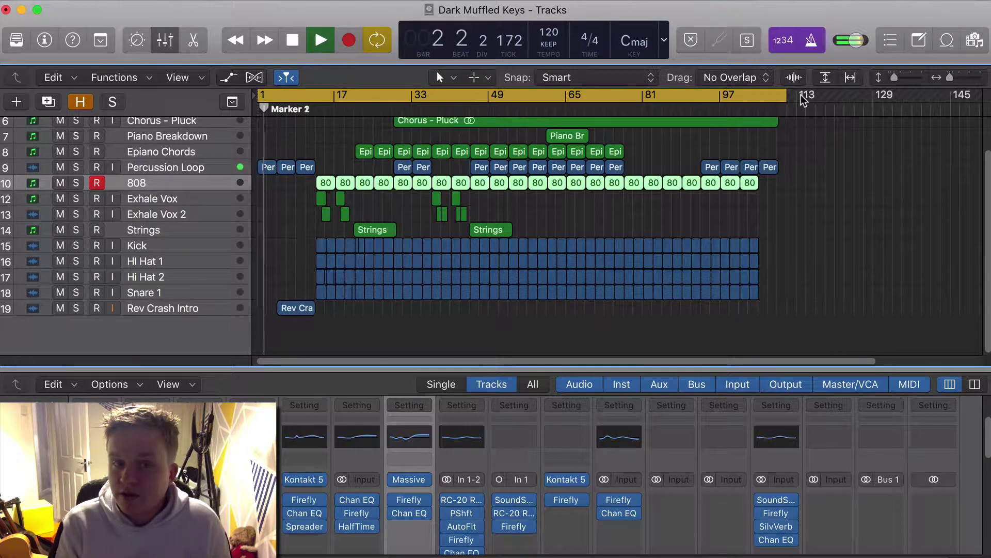
key(space)
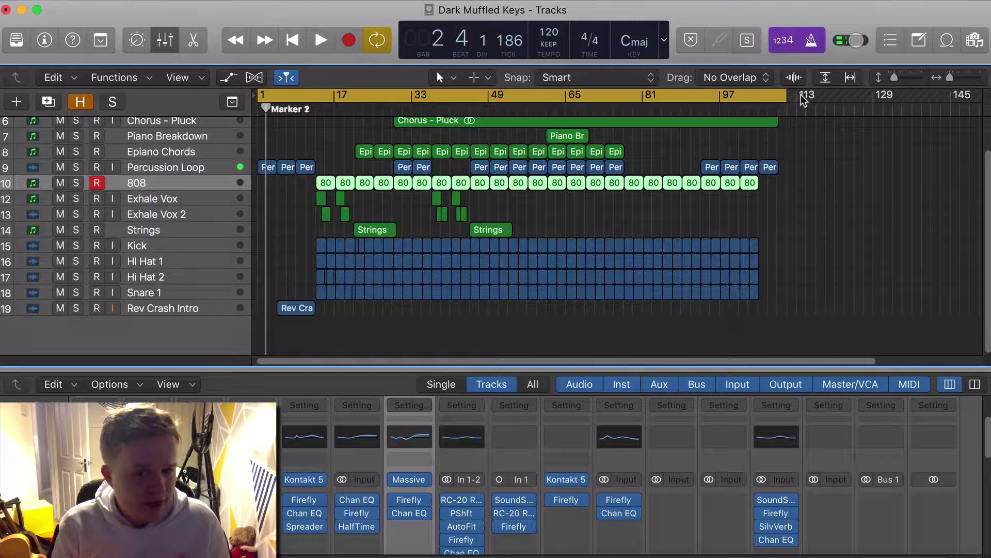
Toggle the metronome off and on, enlarge the mixer, and show All channel strips.
click(810, 41)
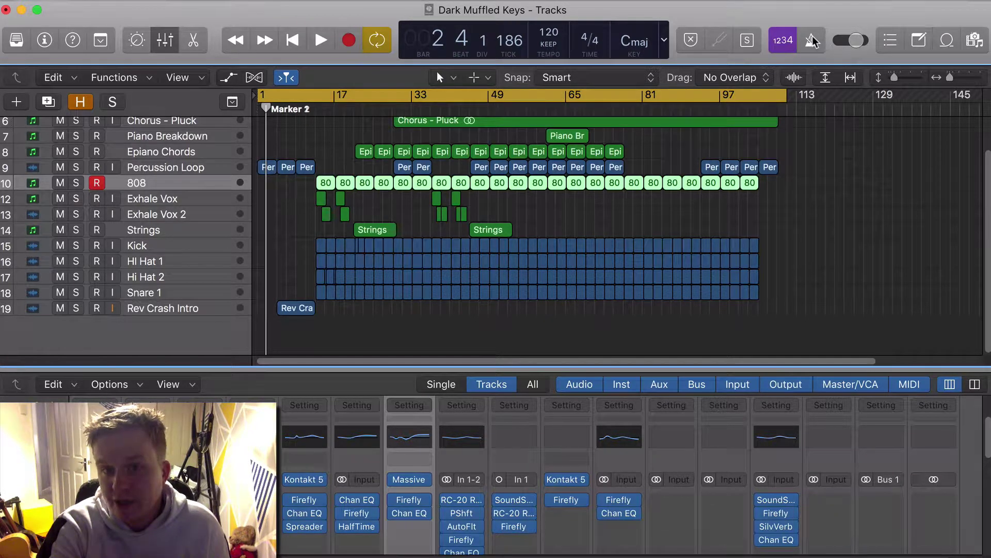
click(813, 40)
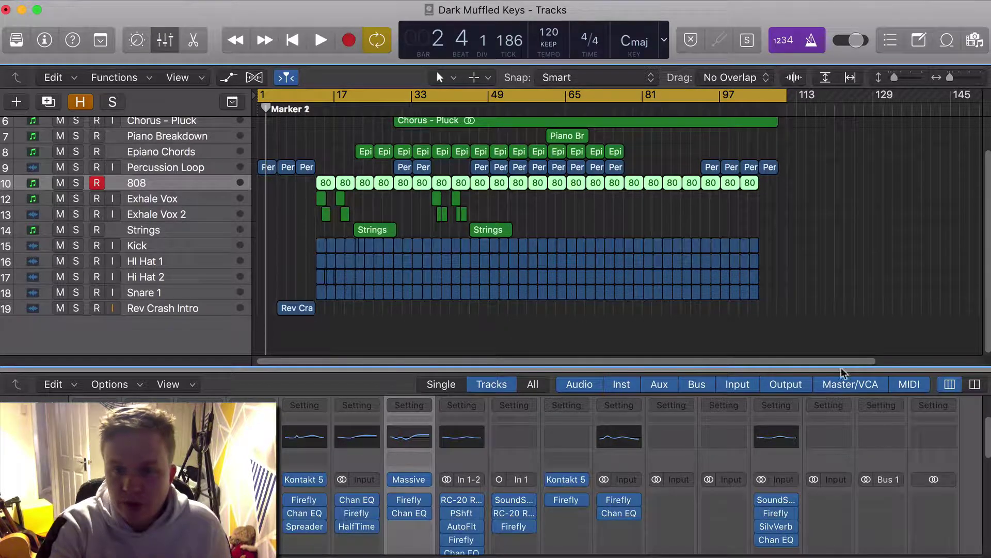
drag(896, 367, 899, 264)
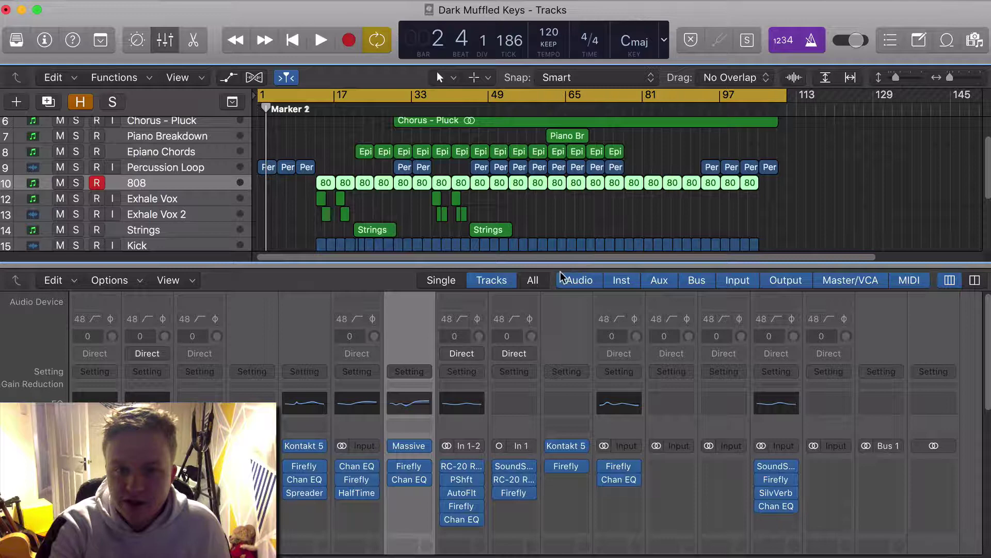
click(532, 280)
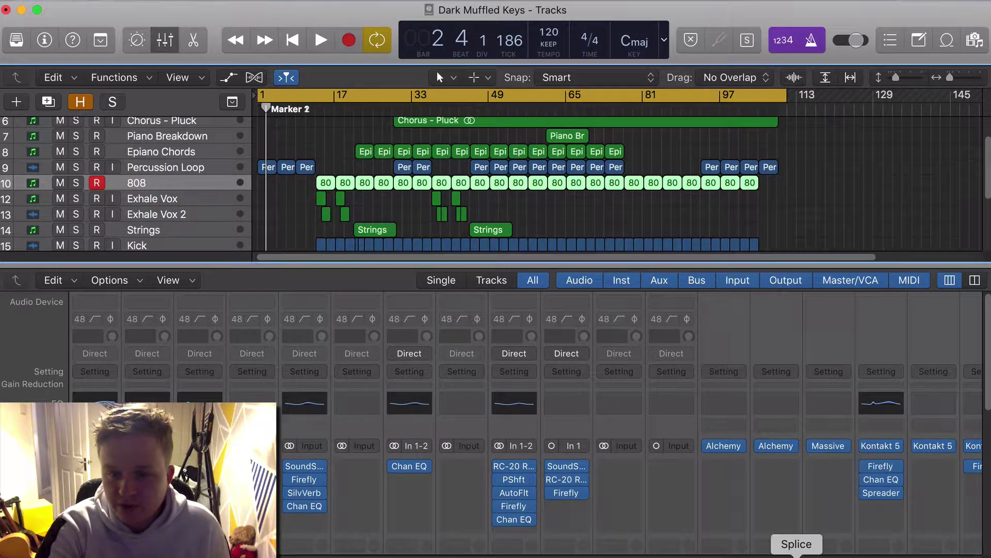
Scroll the mixer to the metronome's Click strip and select it.
scroll(526, 423, right, 5)
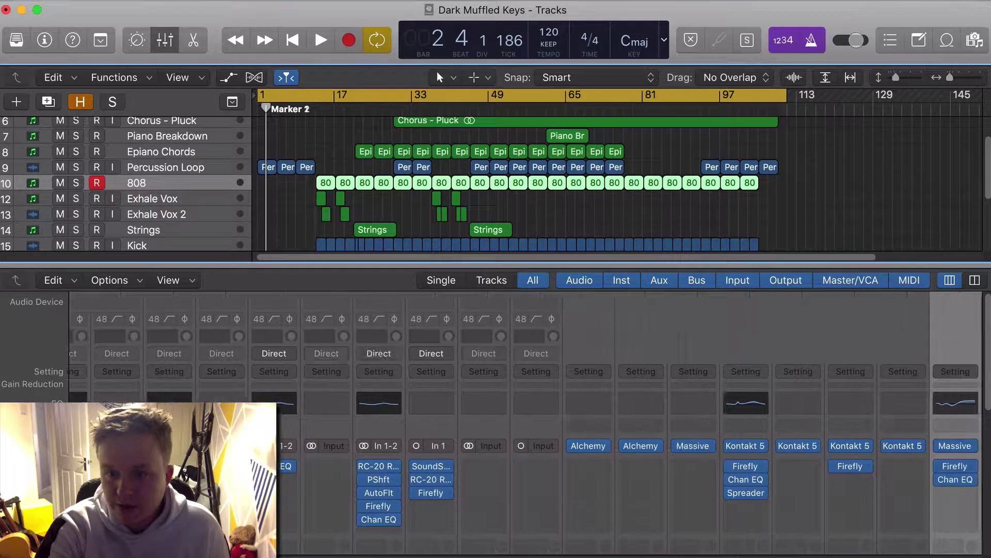
scroll(525, 423, right, 4)
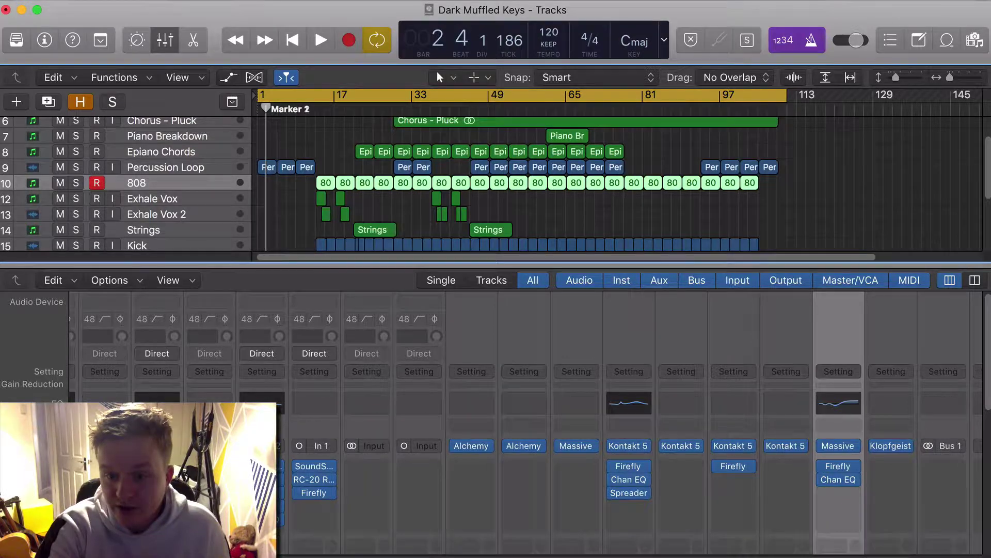
scroll(525, 423, right, 3)
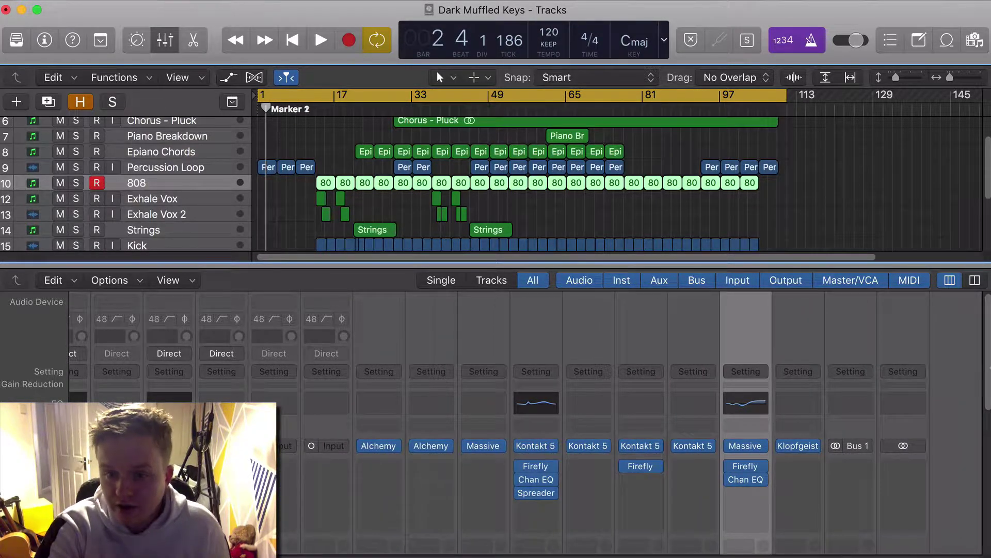
scroll(986, 382, down, 10)
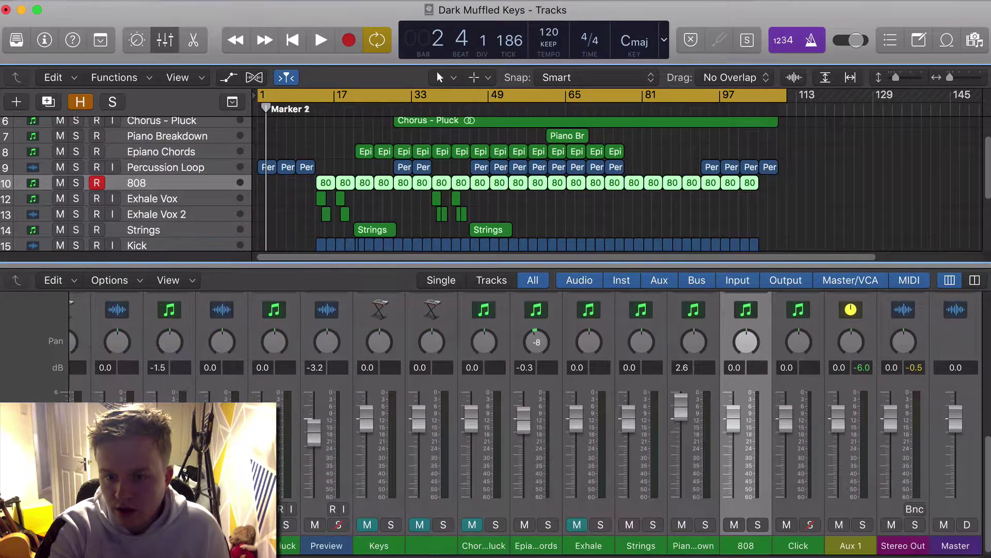
click(788, 546)
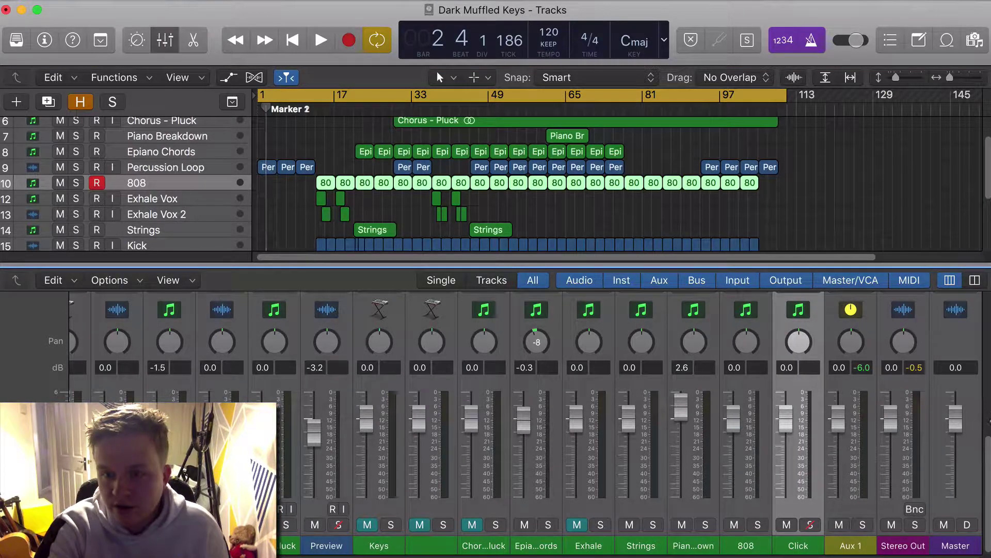
scroll(798, 465, up, 5)
scroll(810, 422, up, 5)
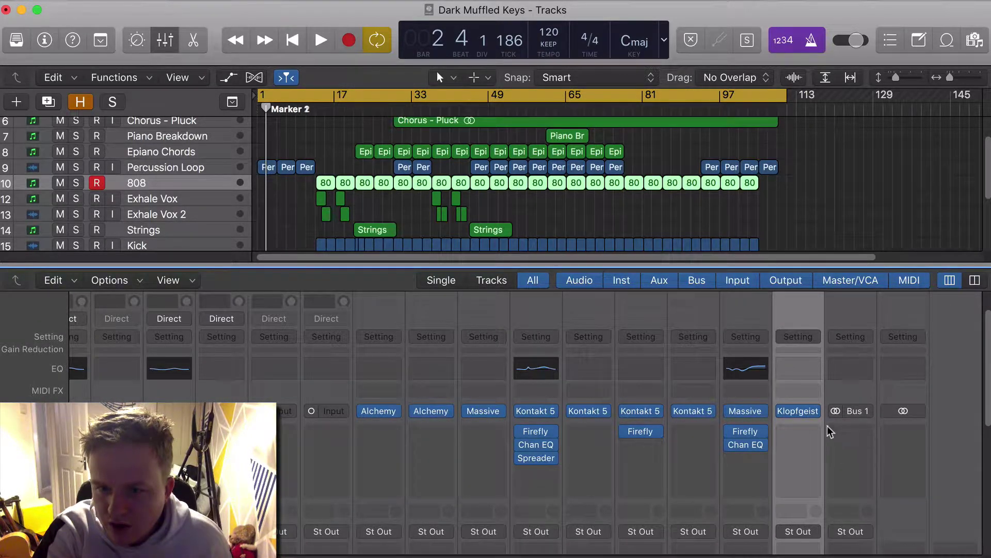
Open the Click channel's Klopfgeist and load the Impulse 01 preset.
click(799, 412)
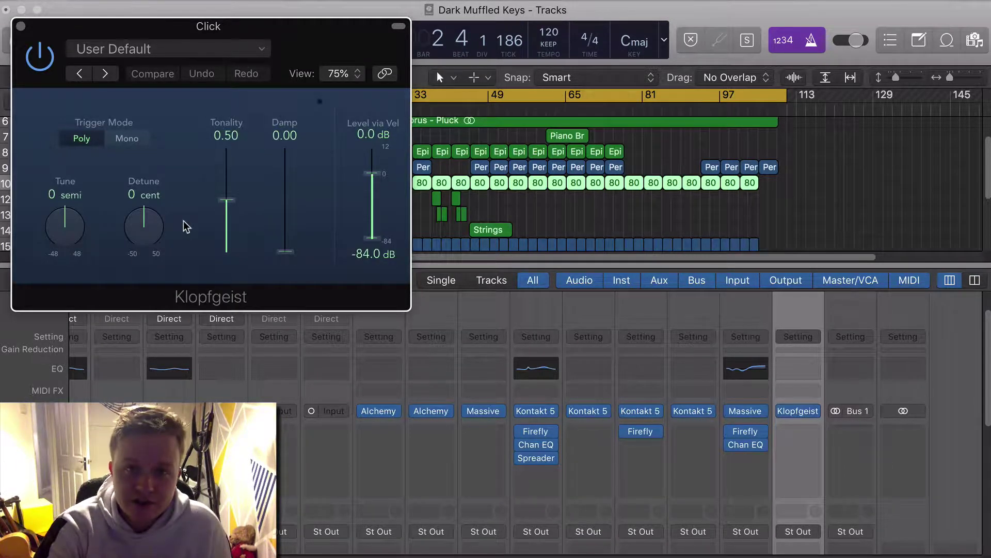
key(space)
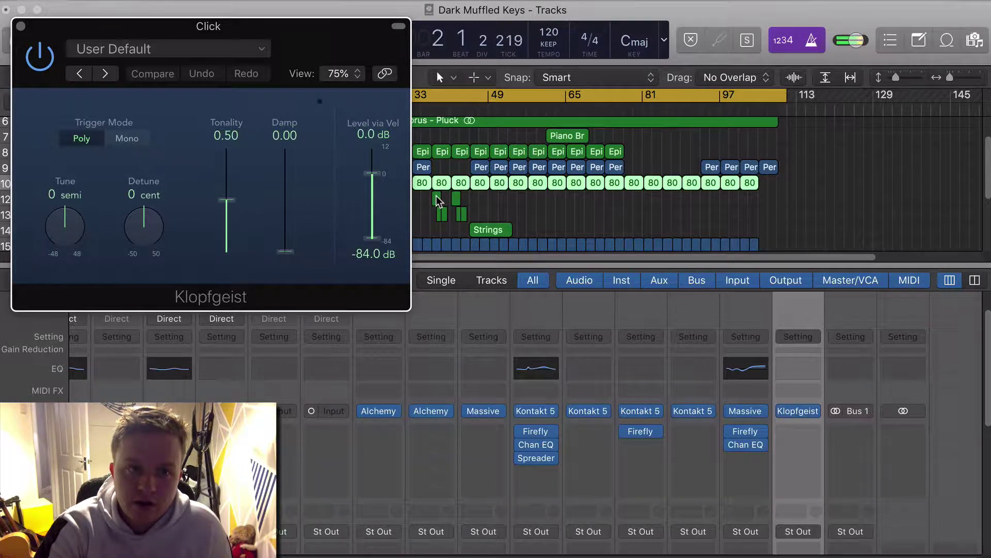
click(210, 46)
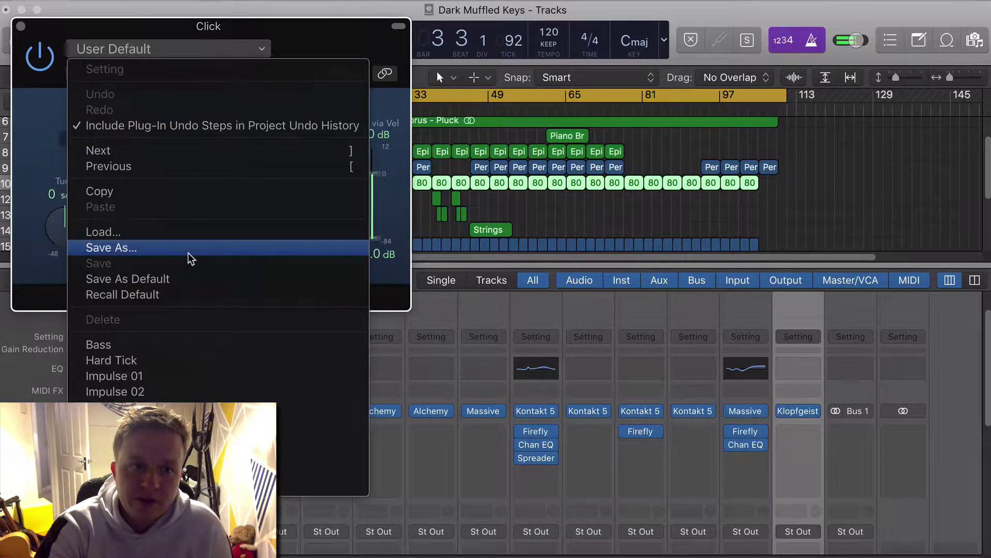
click(171, 376)
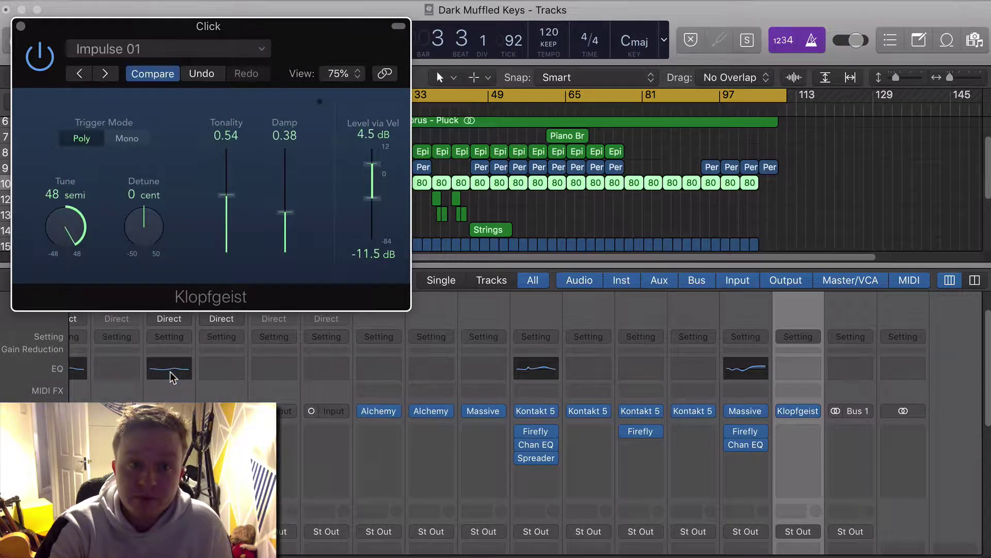
Play the project while adjusting Klopfgeist Tune, settling at 48 semi.
key(space)
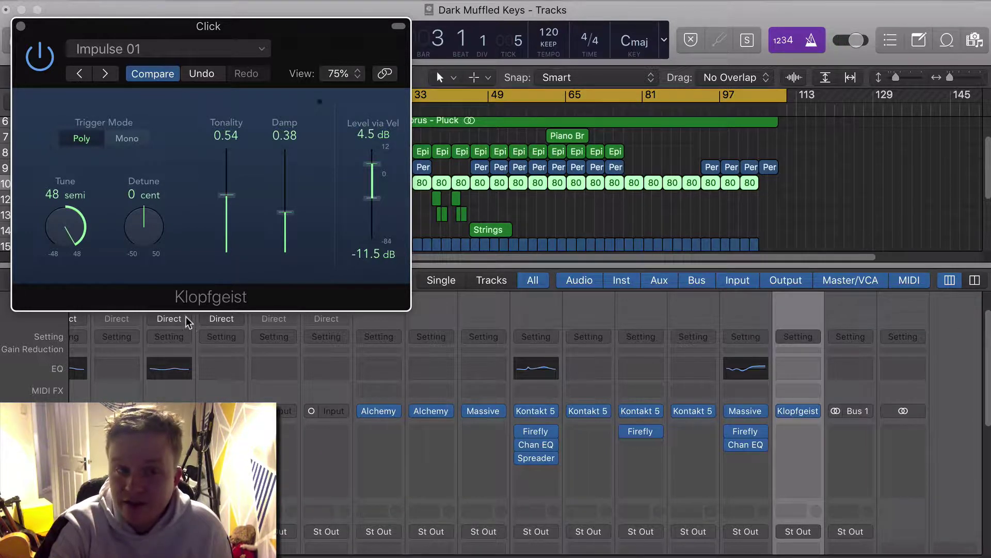
key(space)
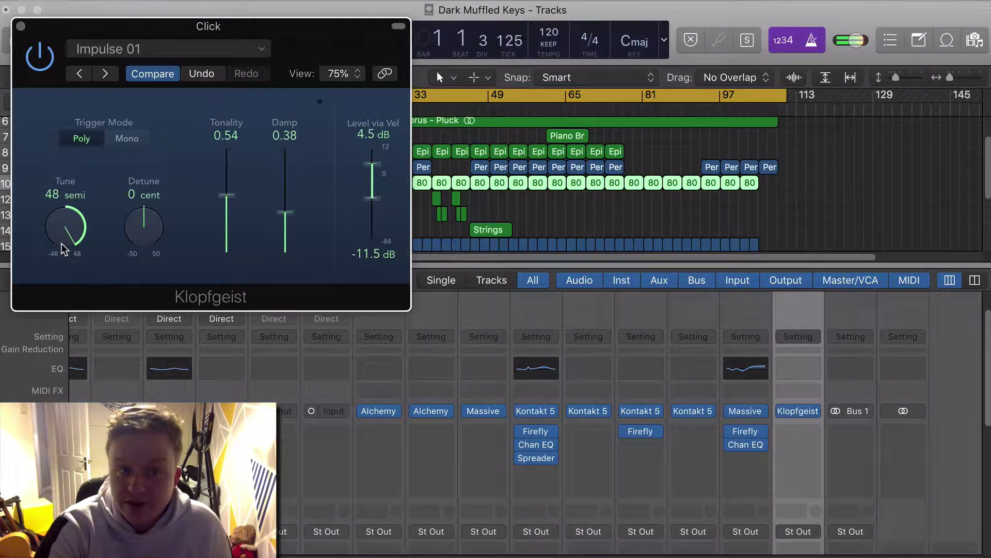
mouse_move(61, 243)
mouse_down()
mouse_move(68, 349)
mouse_move(75, 243)
mouse_up()
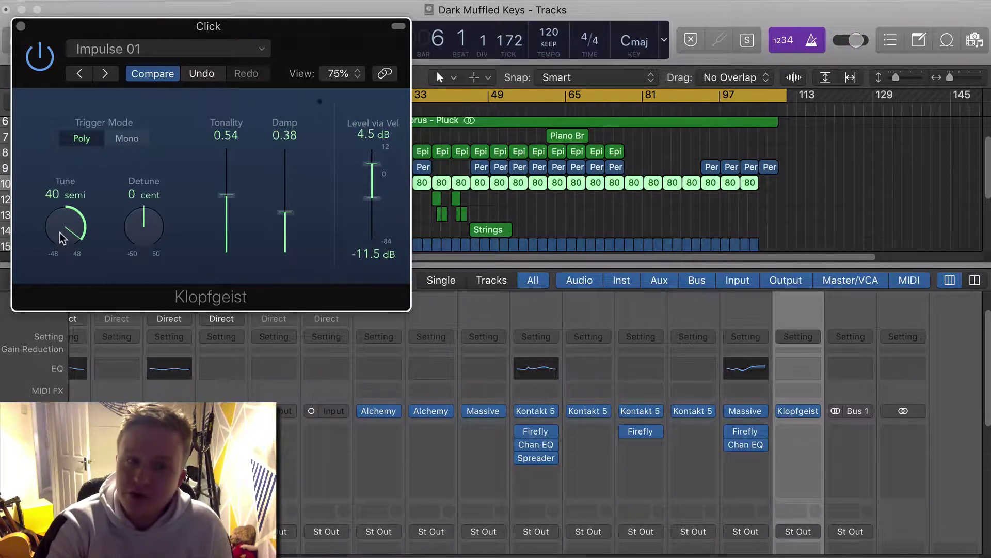
drag(63, 239, 73, 215)
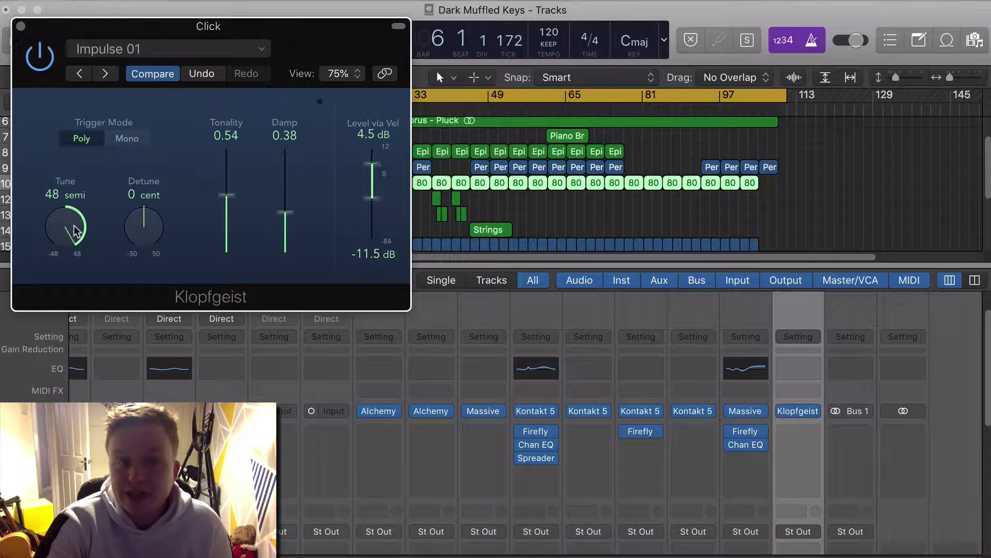
key(space)
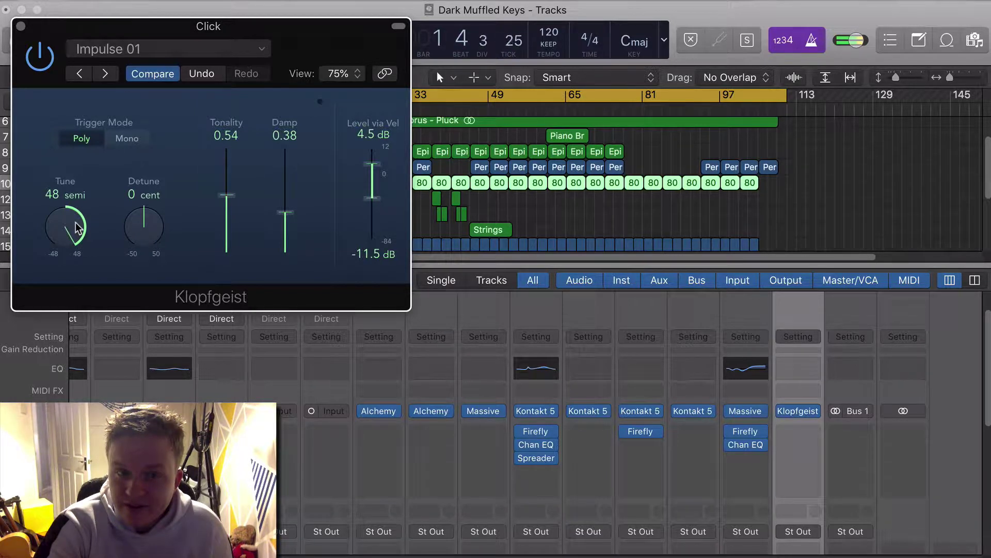
Try Impulse 02, then load the Kick Drum Long Klopfgeist preset.
click(160, 47)
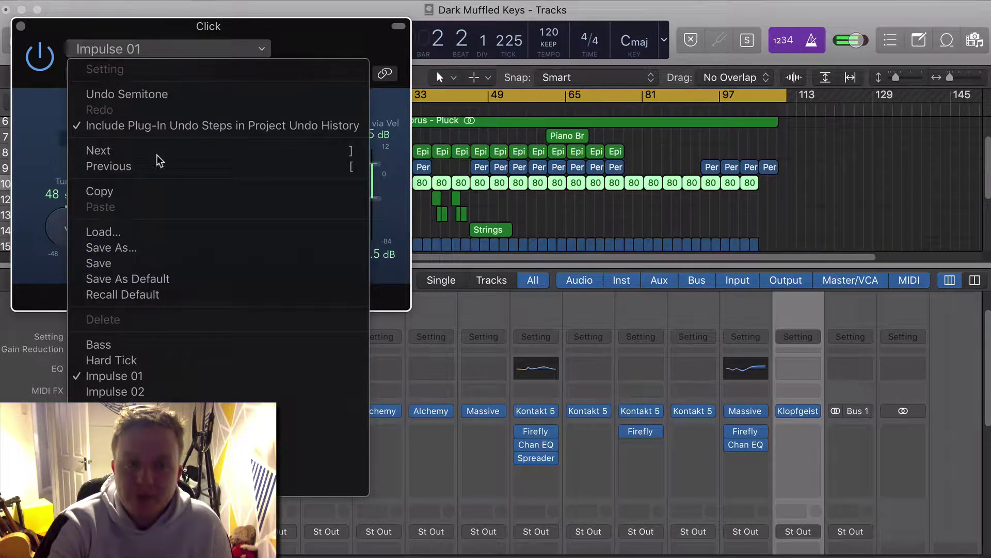
click(151, 394)
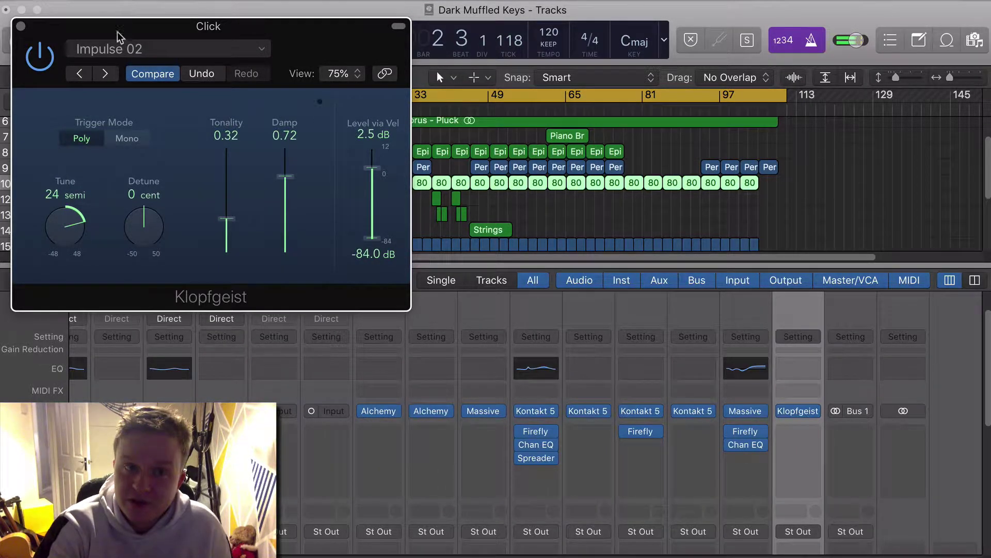
click(115, 50)
click(142, 407)
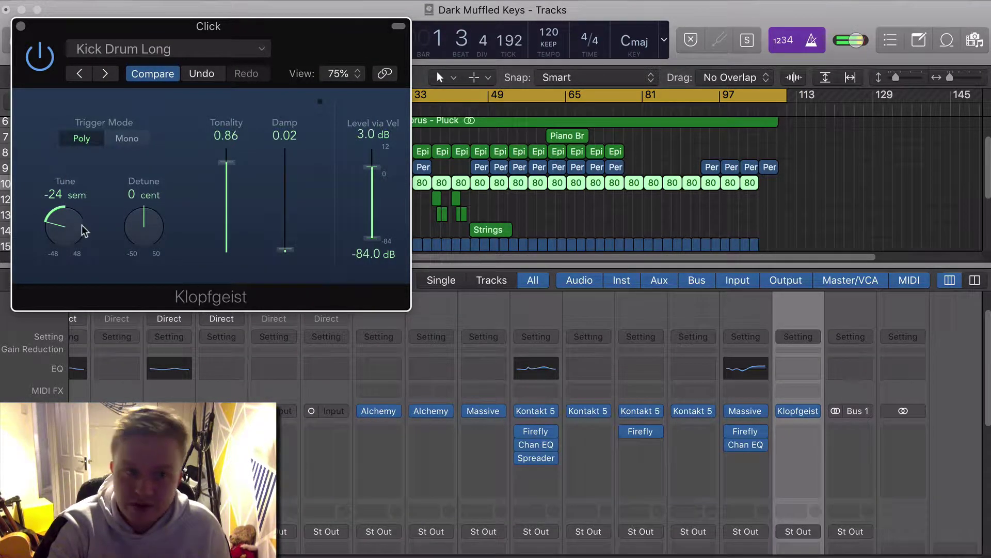
Set Klopfgeist Tune to 0 semi, Tonality to 0.25 and Damp to 0.32.
drag(70, 235, 77, 342)
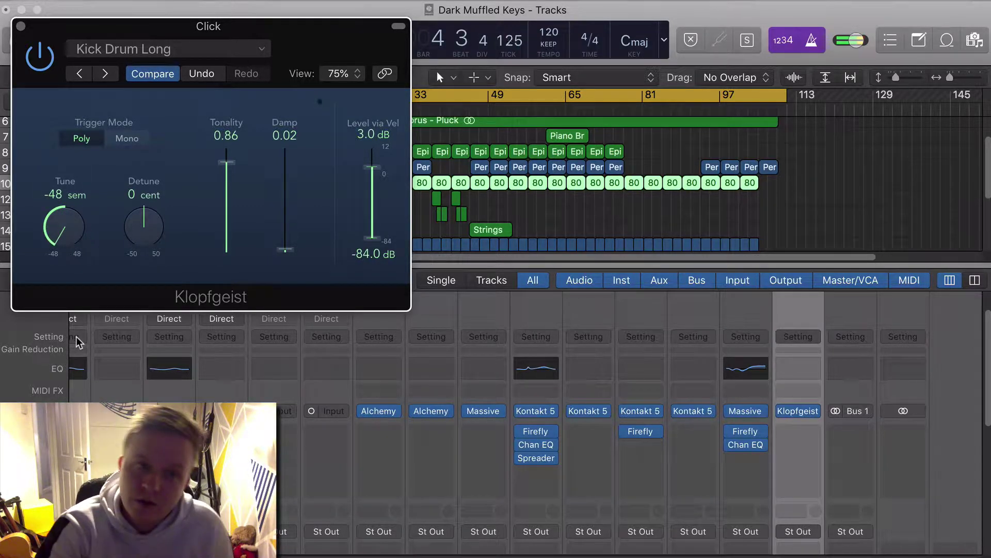
drag(71, 229, 82, 177)
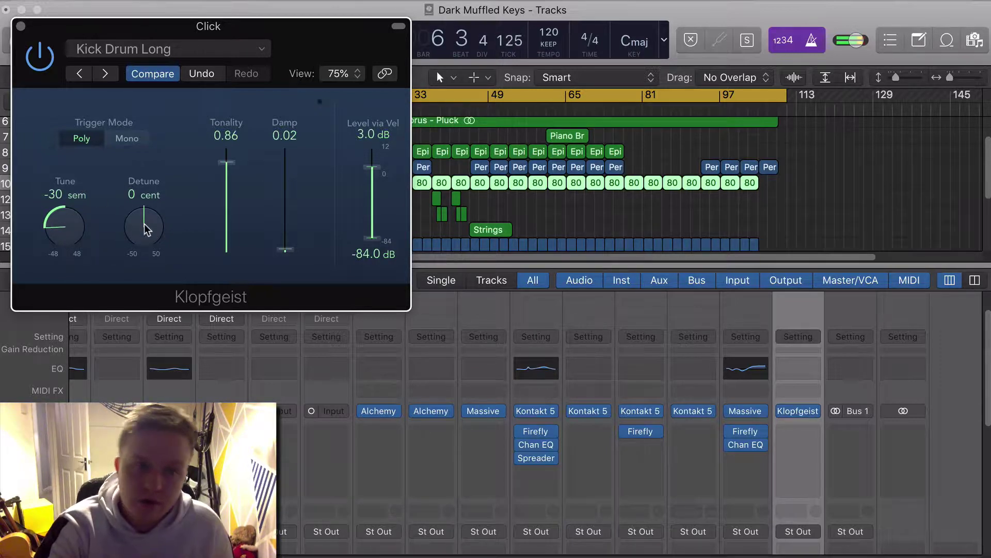
drag(82, 217, 61, 192)
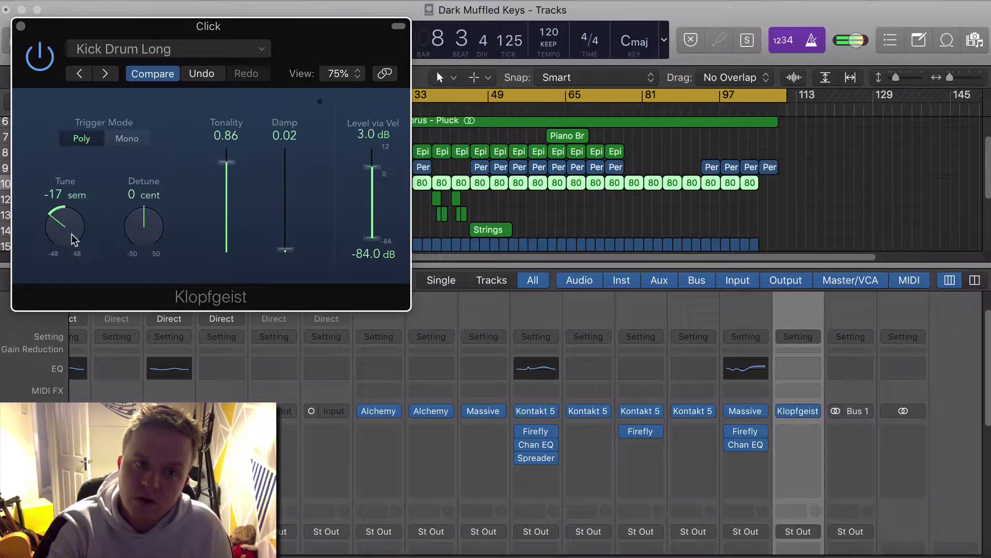
drag(74, 239, 66, 220)
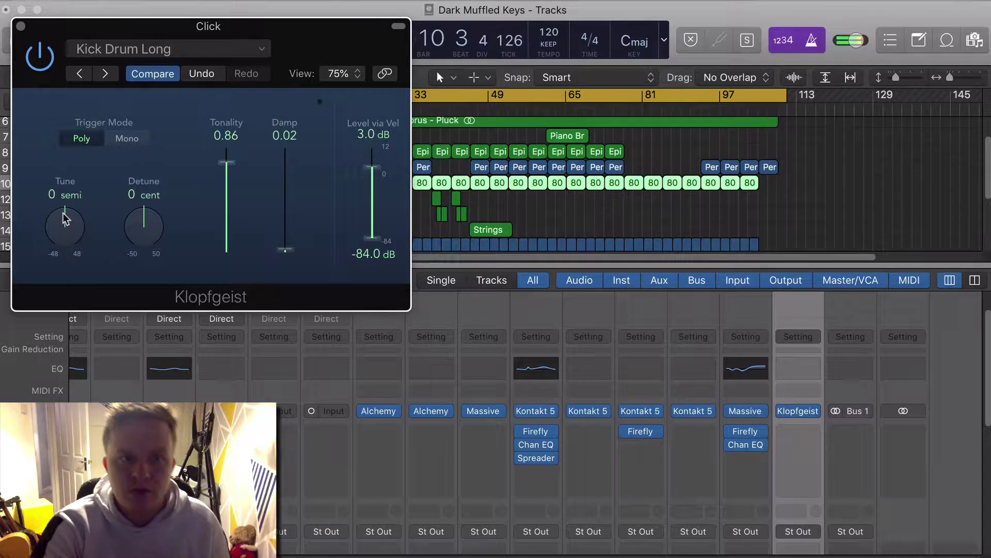
drag(224, 166, 228, 251)
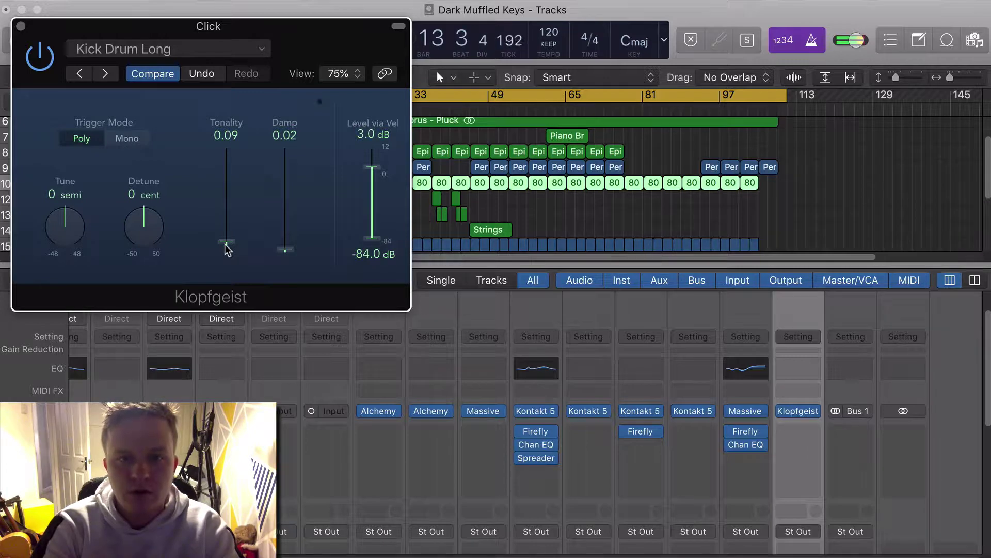
drag(227, 250, 228, 246)
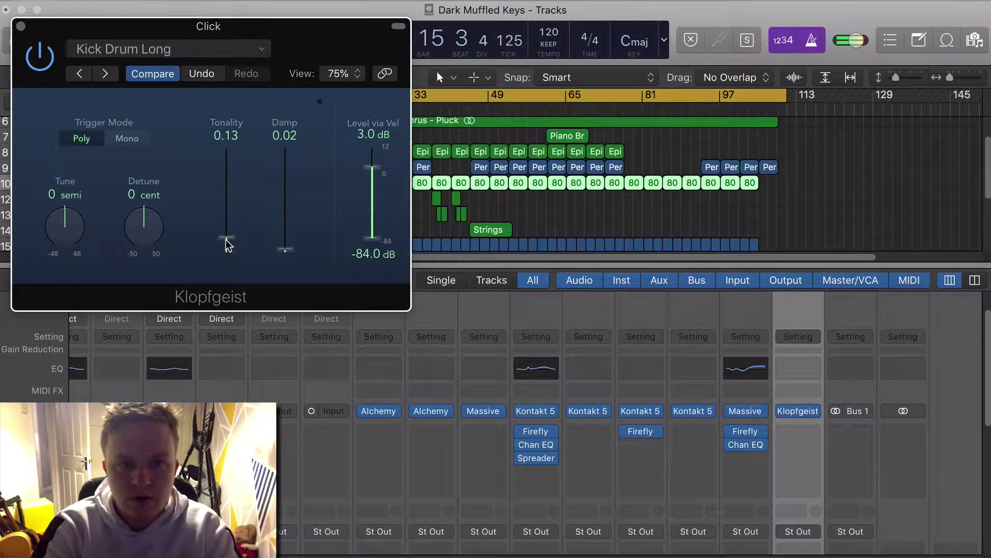
drag(228, 245, 230, 231)
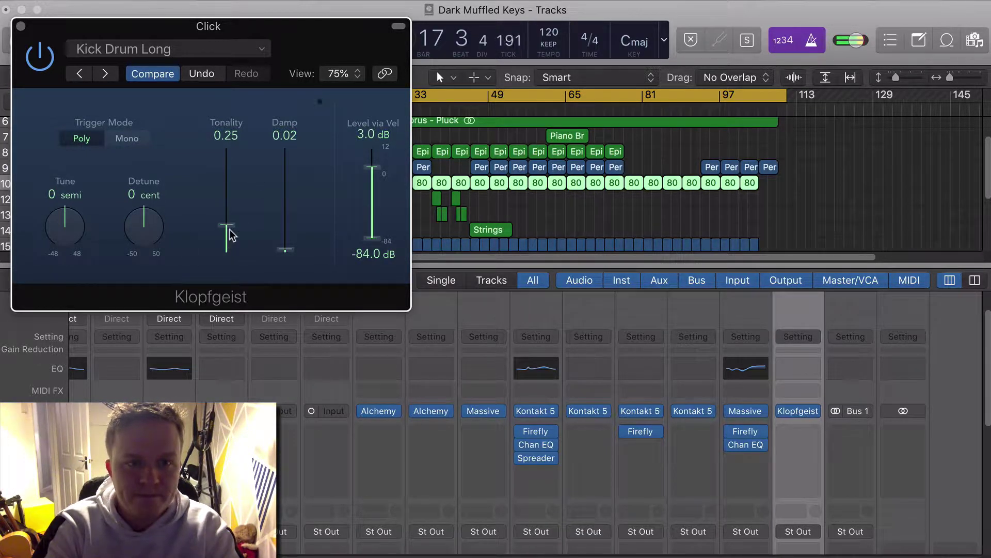
drag(297, 252, 299, 223)
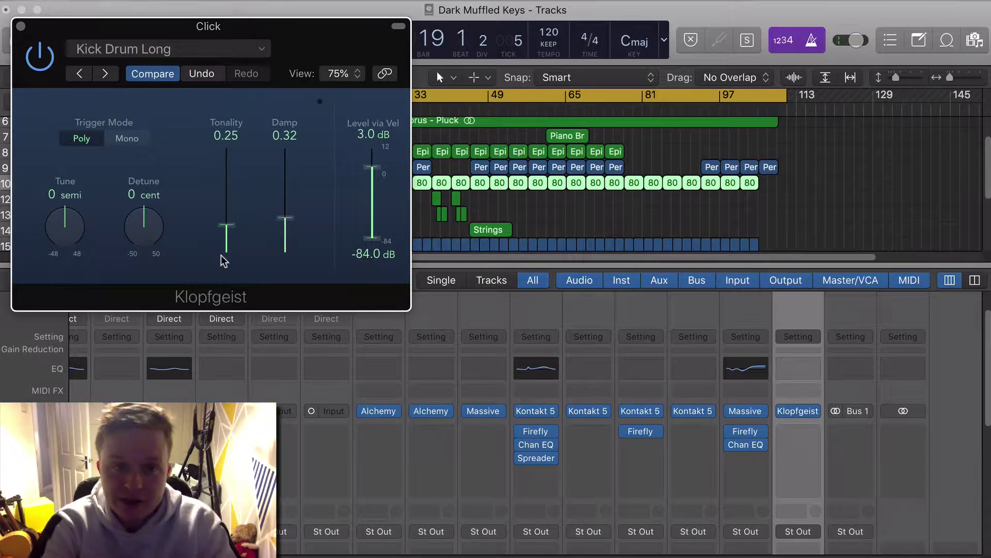
Save the Klopfgeist settings as user preset 'Hi Hat' and confirm it in the preset list.
click(191, 48)
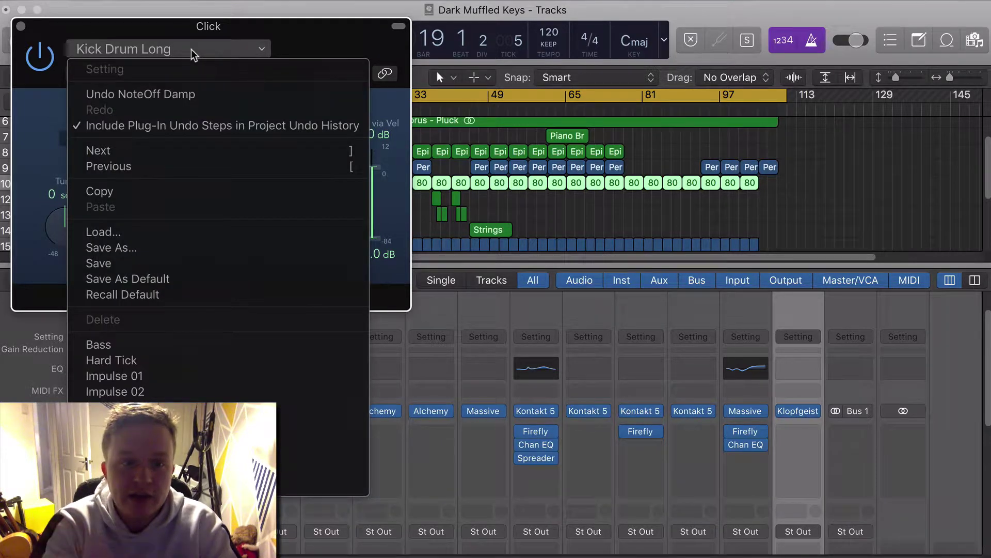
click(143, 248)
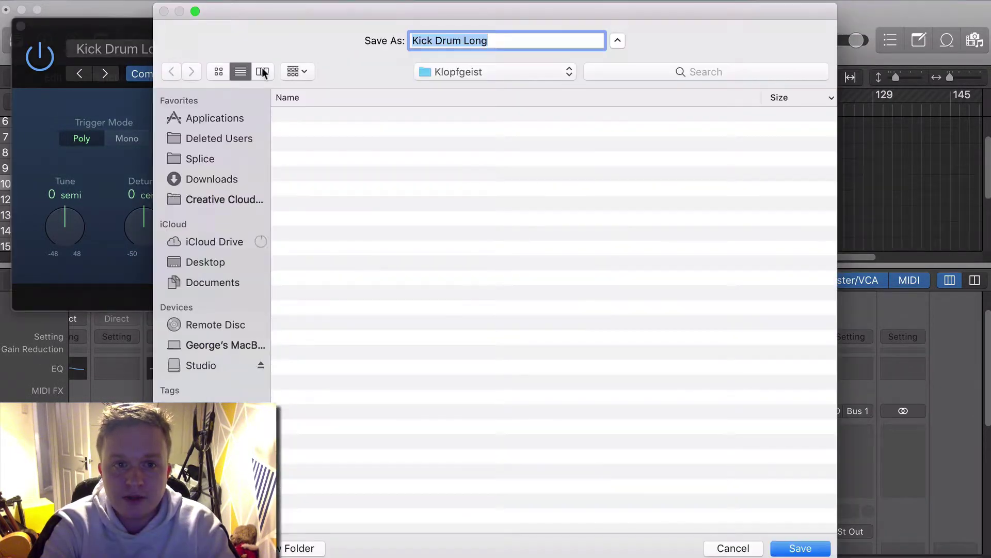
click(733, 546)
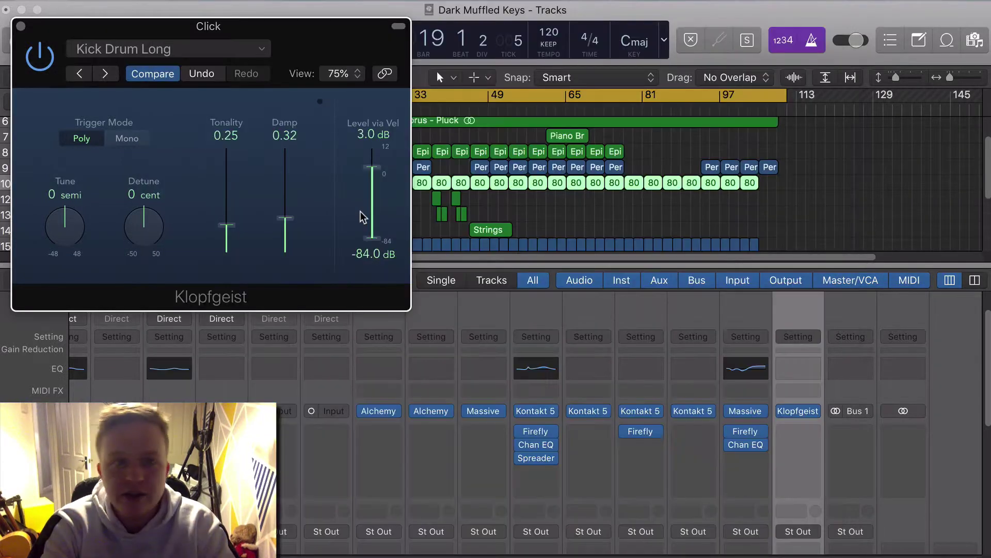
click(216, 50)
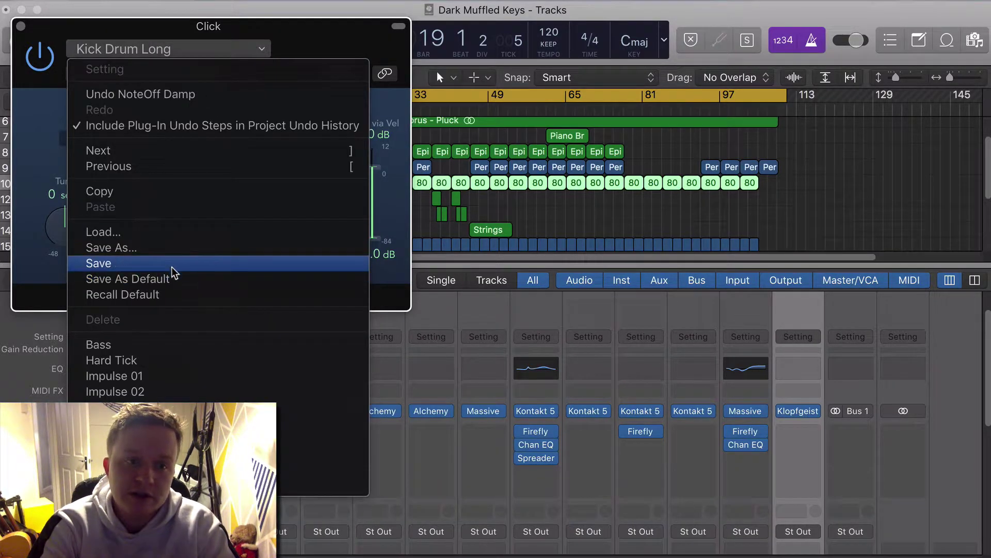
click(173, 249)
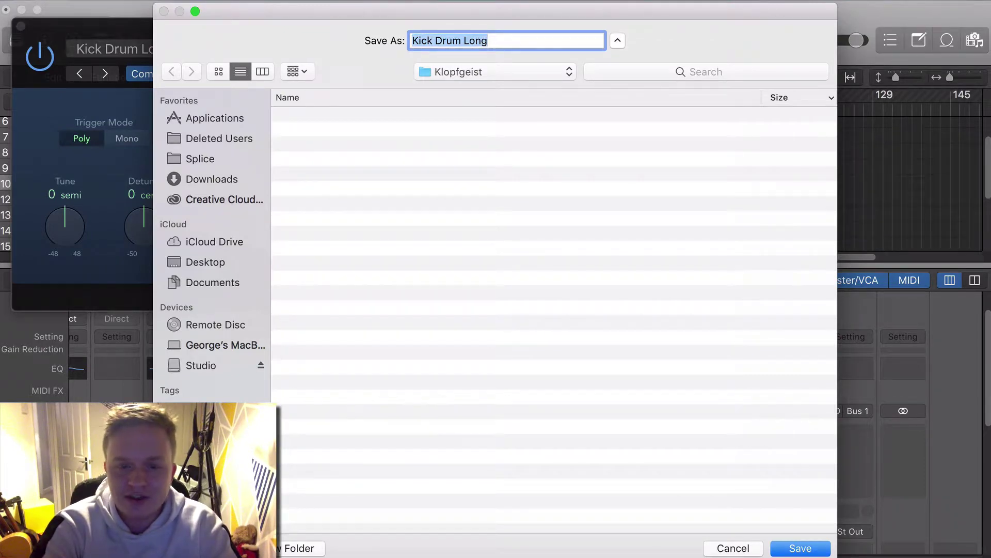
text(Hi Ha)
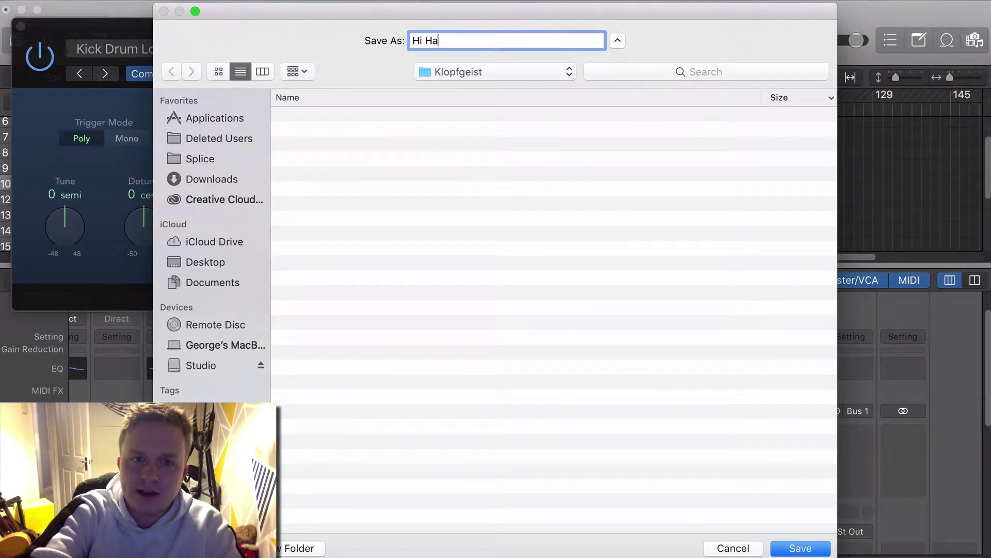
text(t)
key(Return)
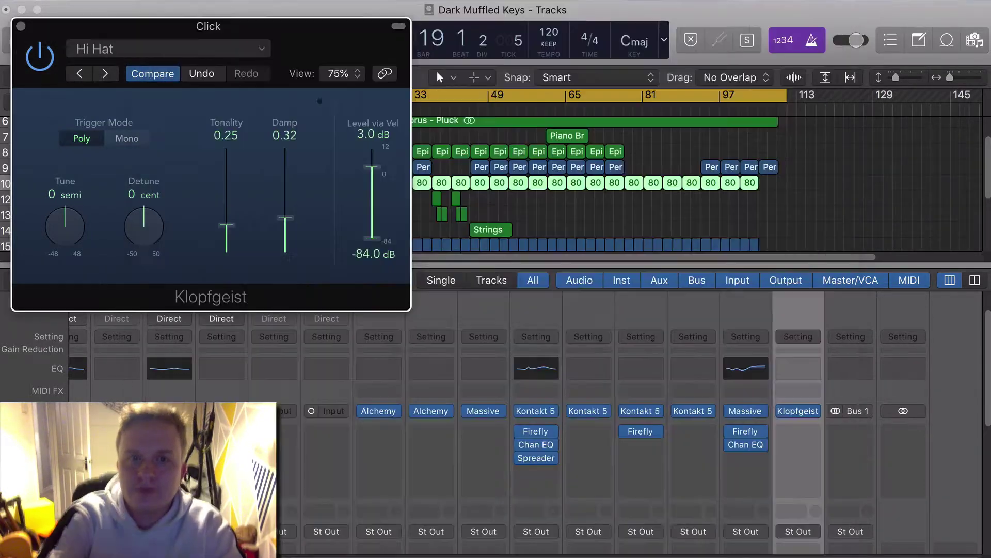
click(111, 50)
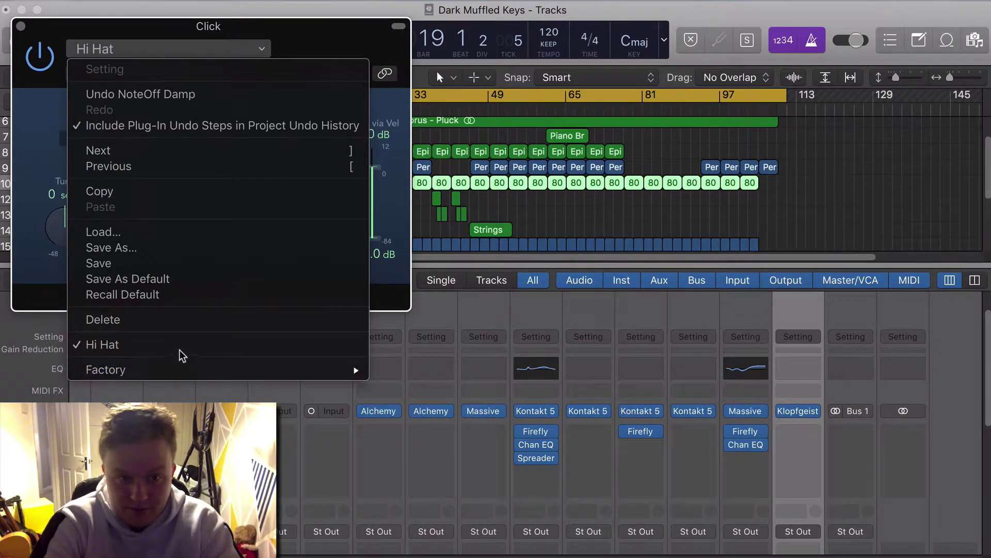
Play while lowering Tonality to 0.18 and Tune to 6 semi, then close Klopfgeist.
click(324, 25)
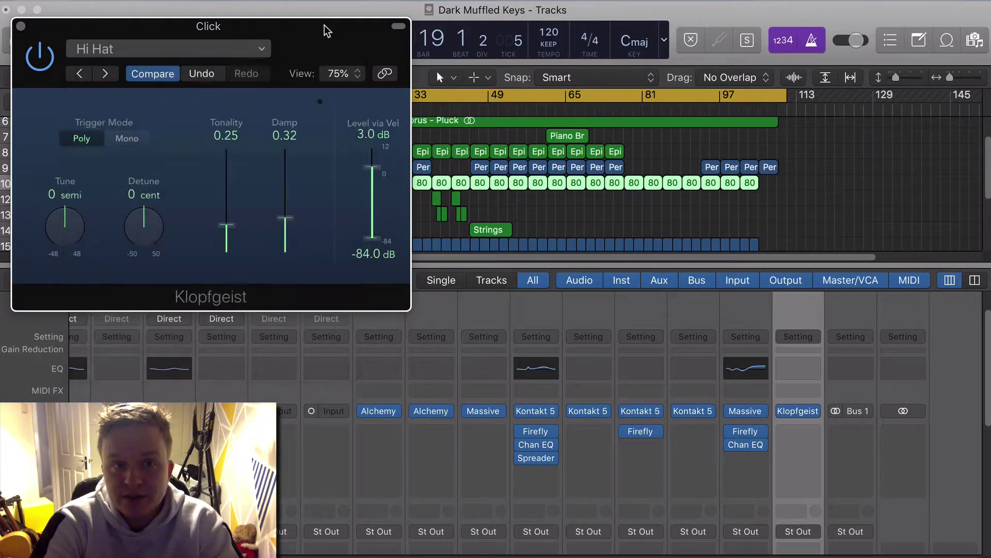
key(space)
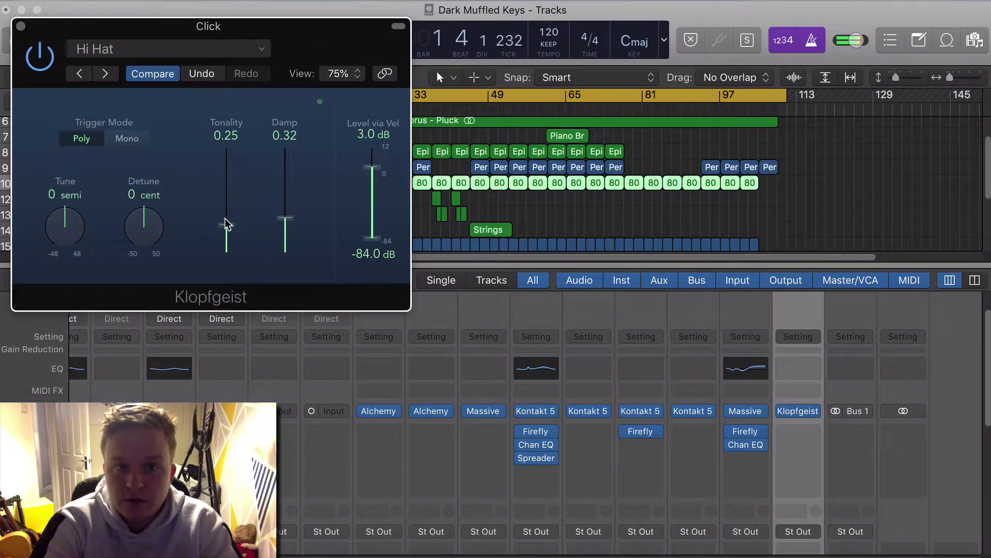
drag(226, 225, 228, 240)
drag(65, 222, 75, 223)
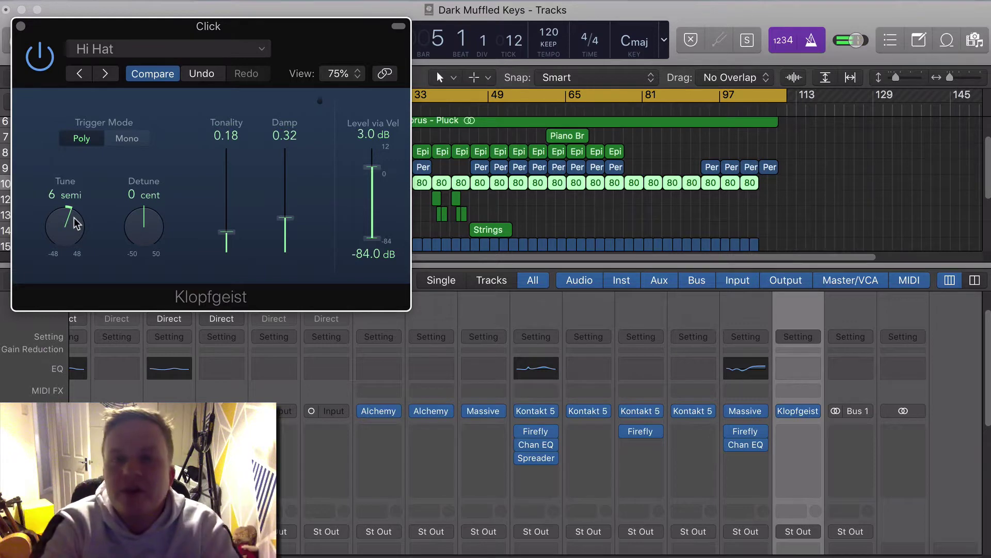
click(21, 26)
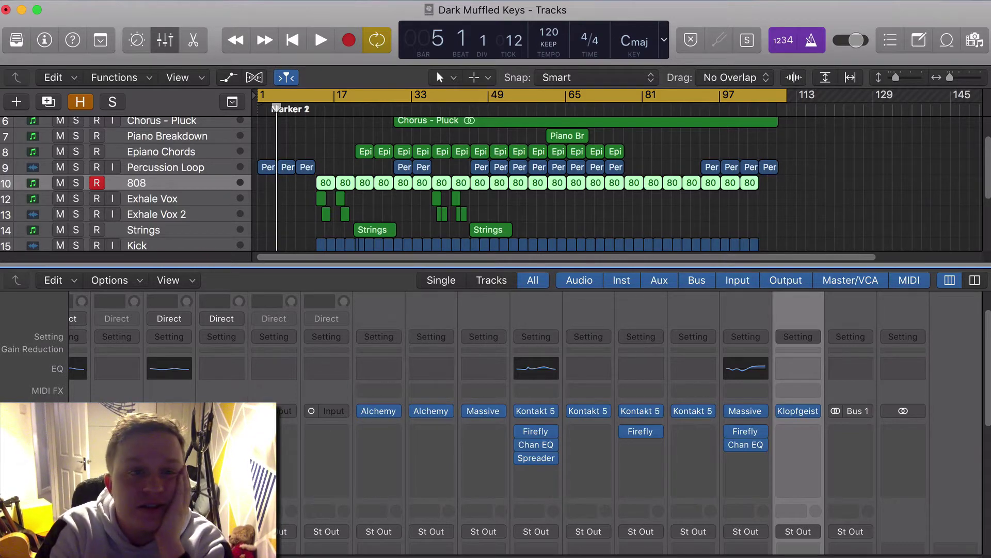
Minimise the Logic Pro X window to reveal the desktop.
click(22, 11)
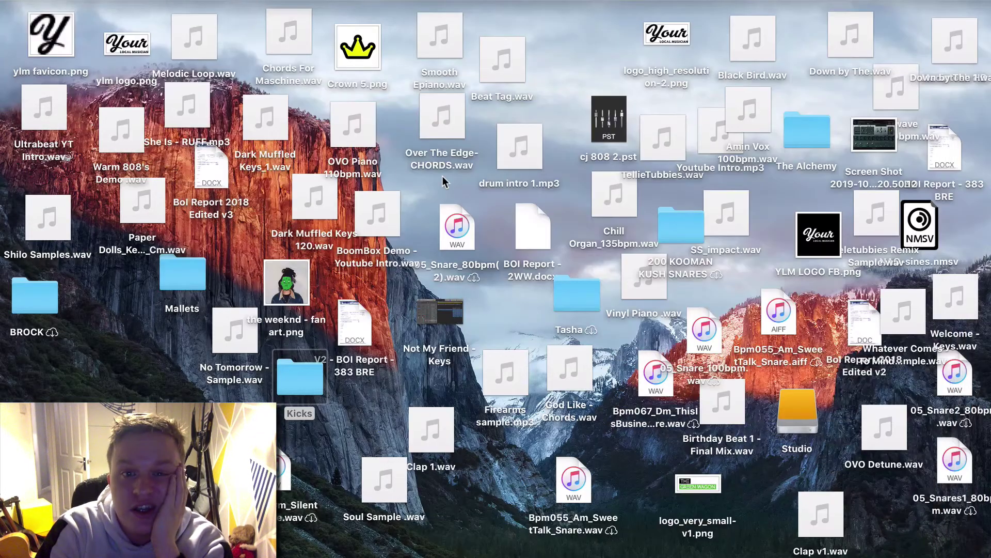